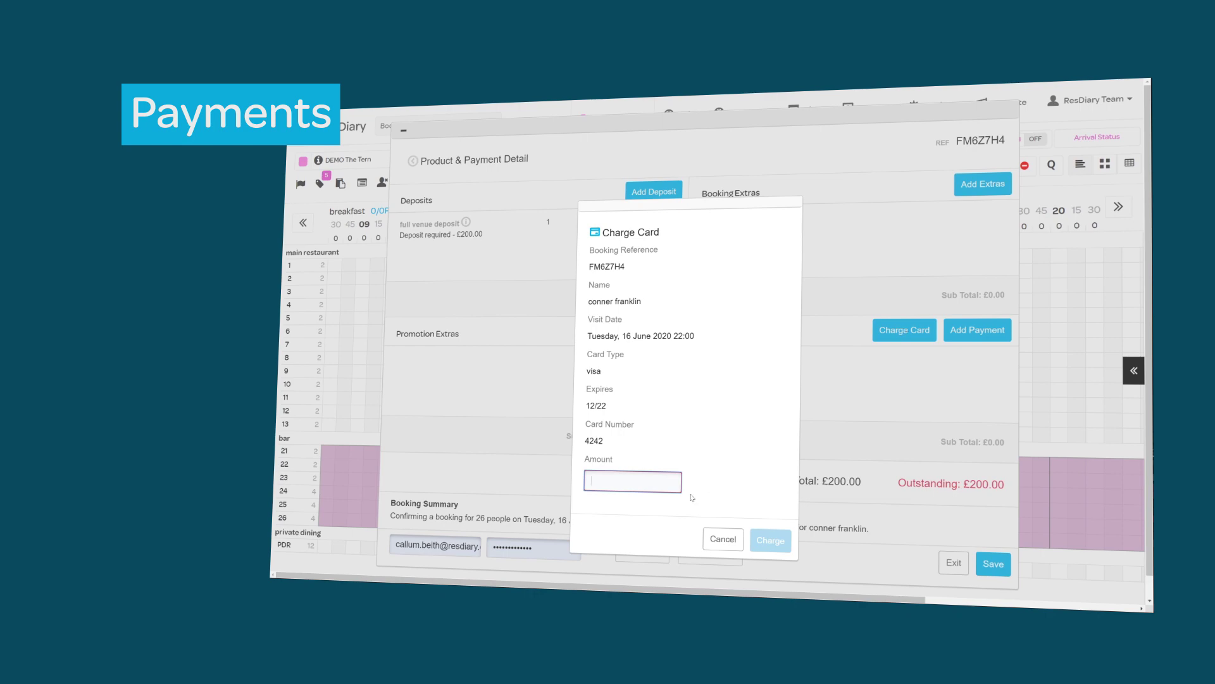
text(200)
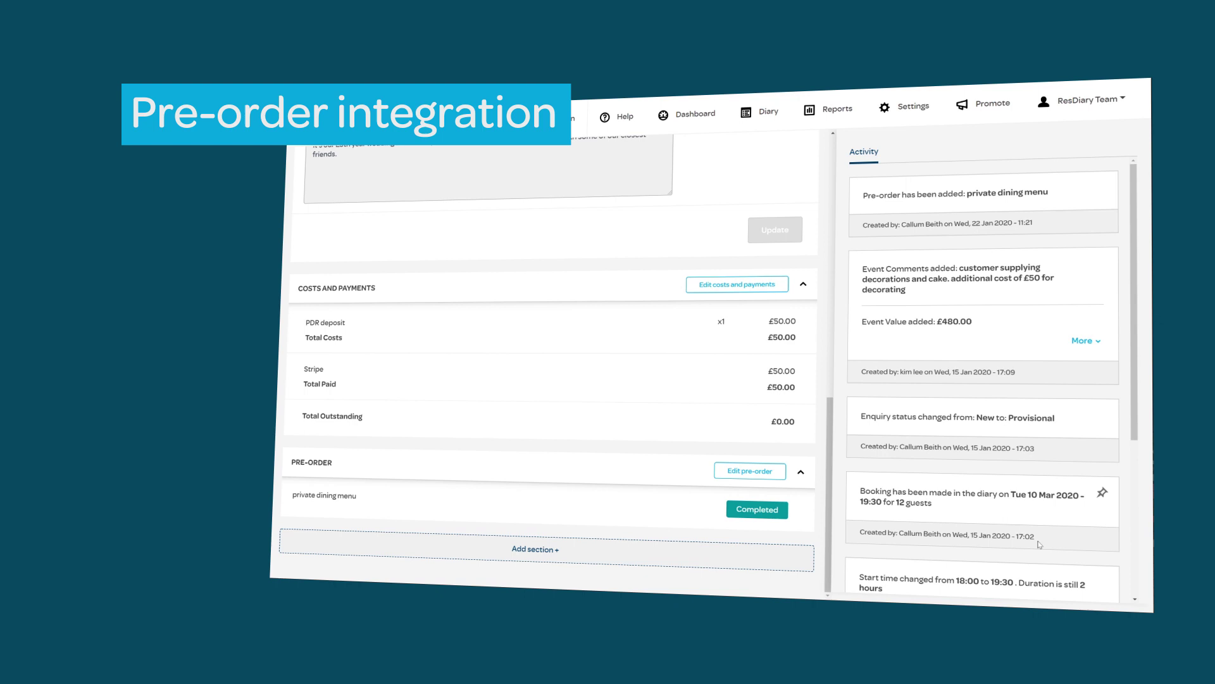
Open the event's private dining menu pre-order via Edit pre-order
click(750, 471)
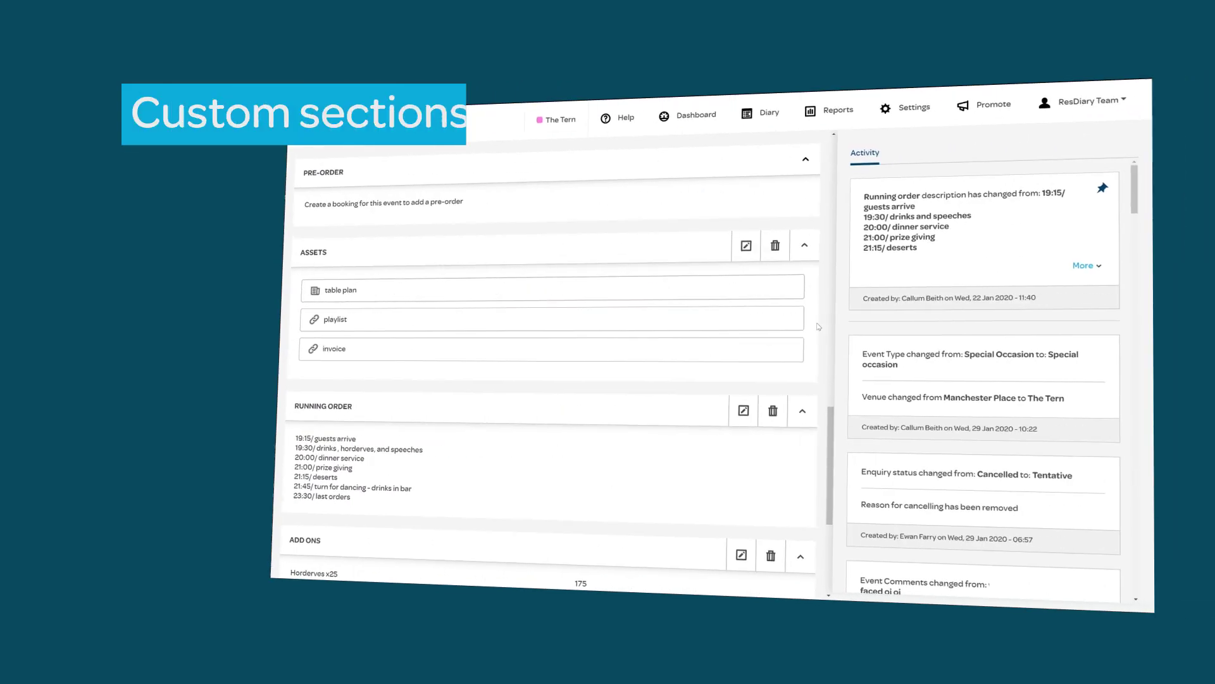
scroll(819, 326, down, 5)
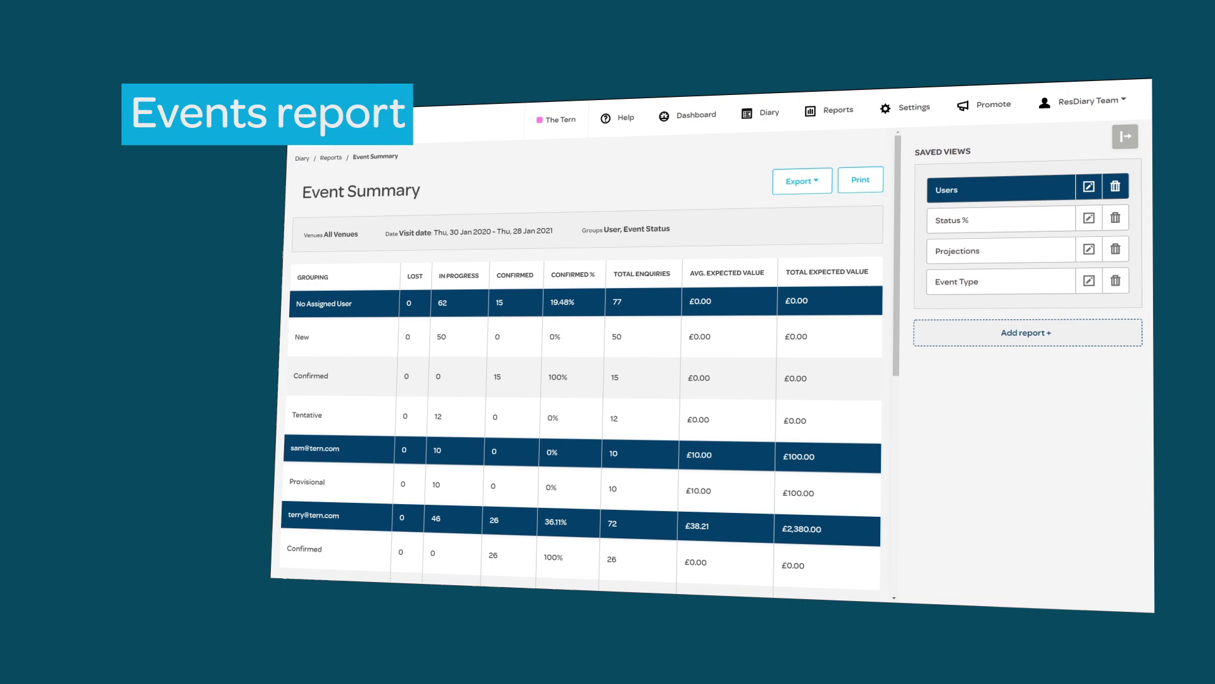
Switch the Event Summary to the Status % saved view, then to Projections
click(998, 219)
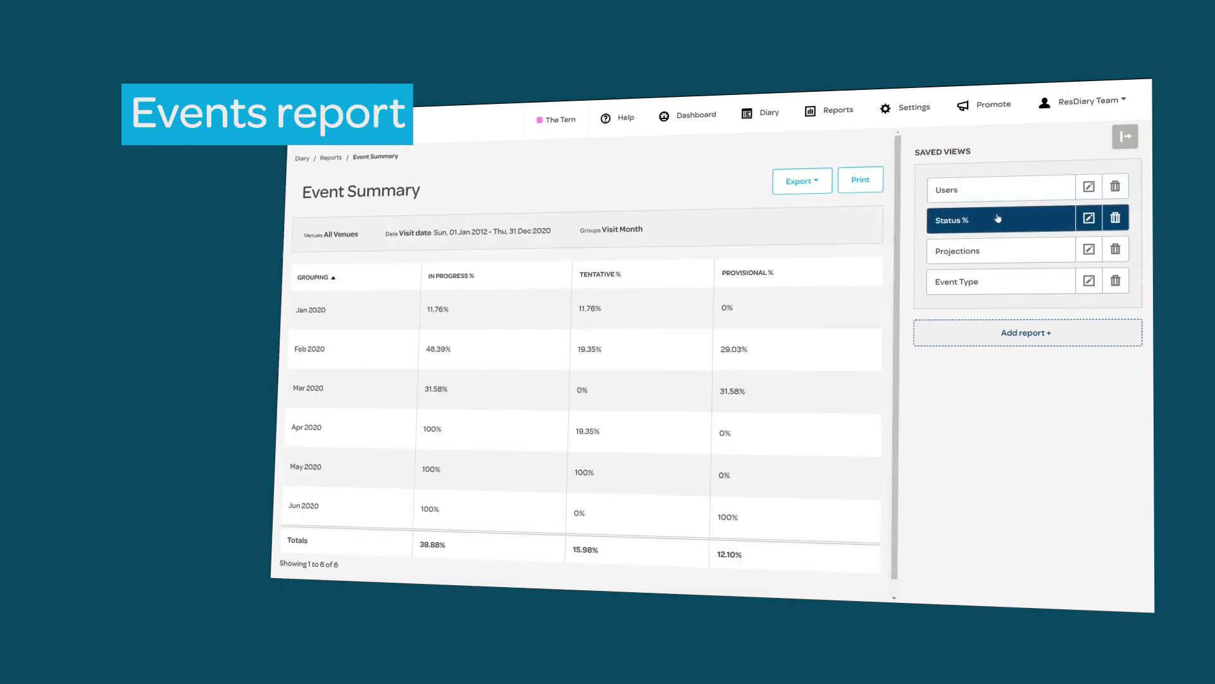
click(1001, 250)
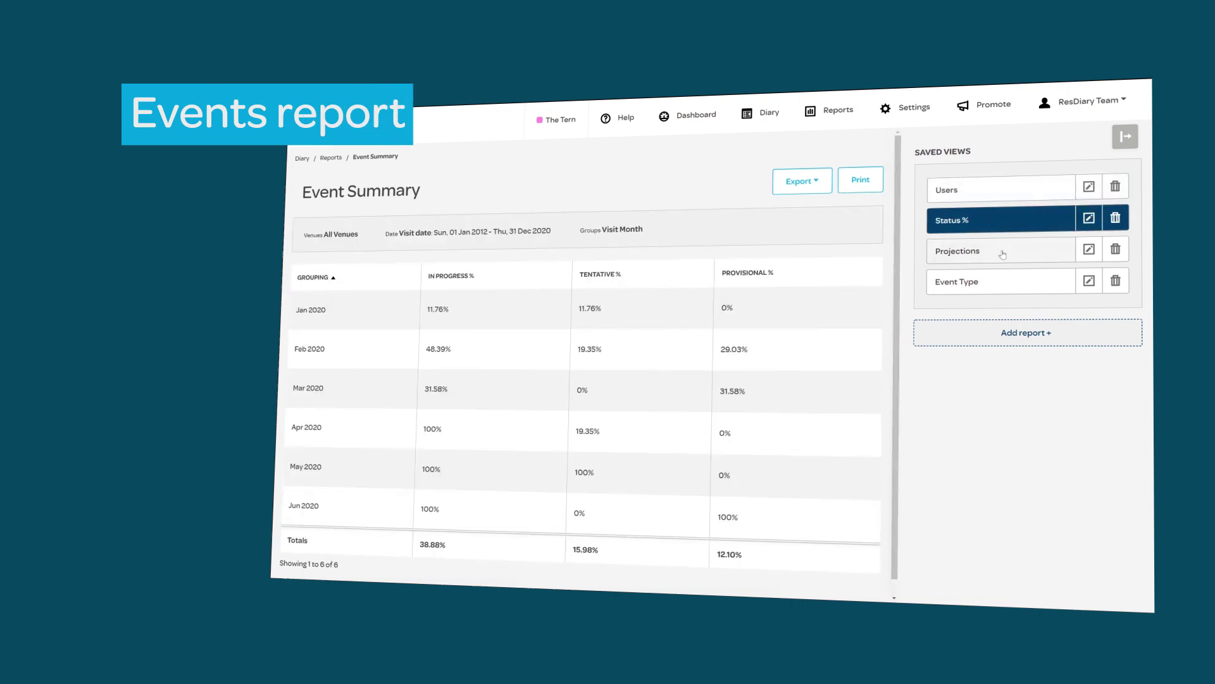
scroll(809, 303, down, 3)
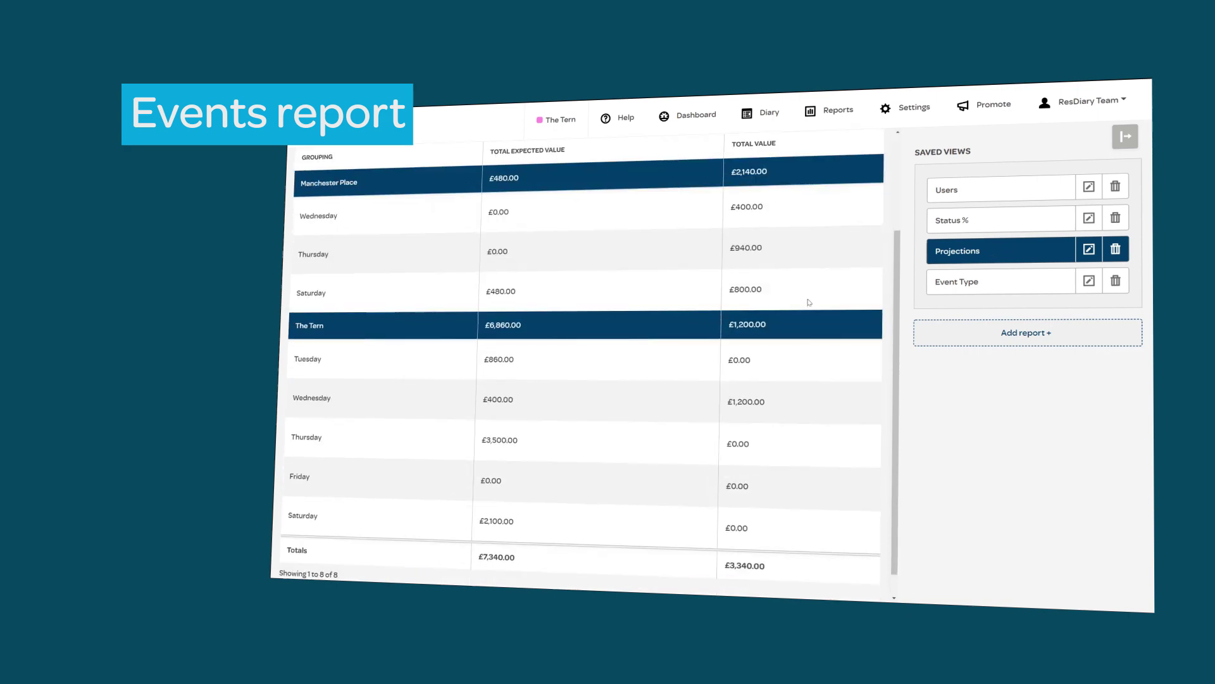